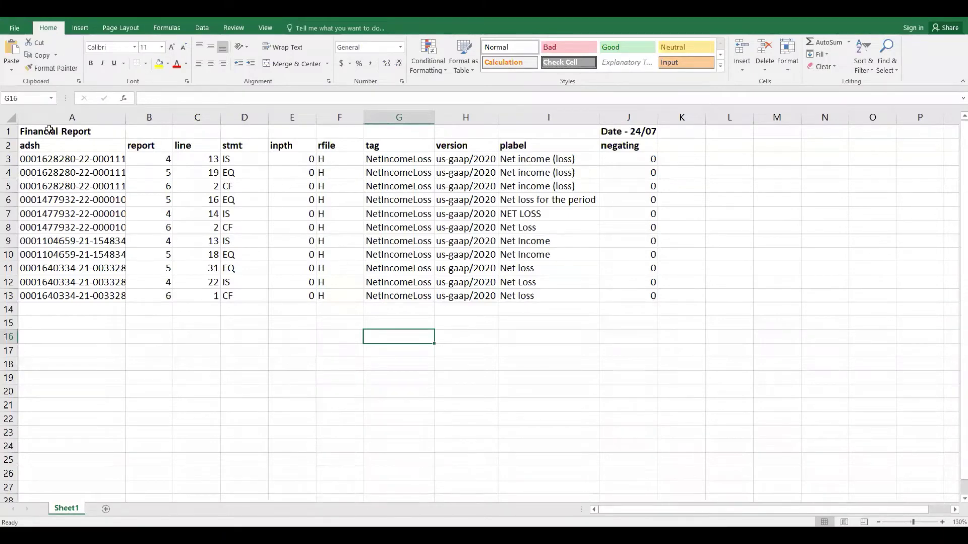
Inspect the Financial Report title and Date - 24/07 cells, then select the report table for copying.
left_click(25, 131)
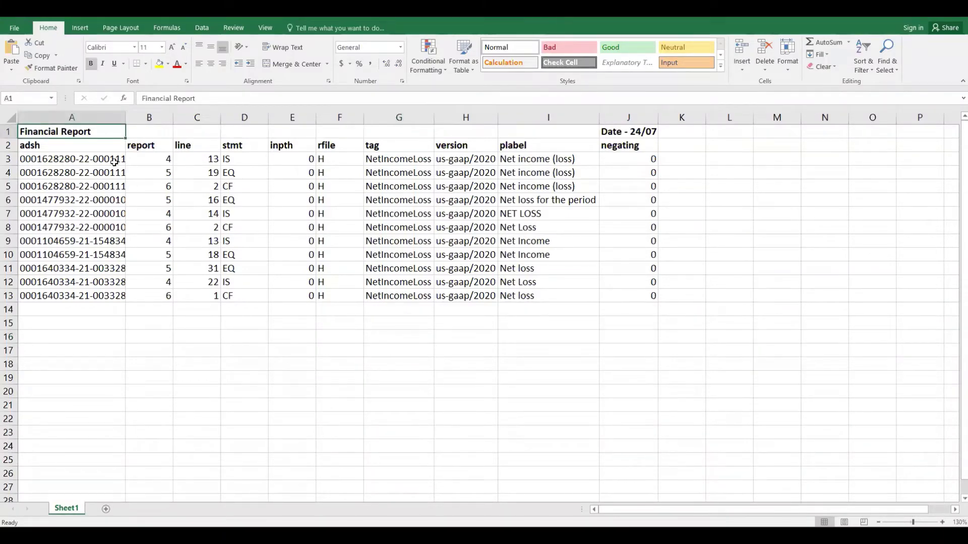
left_click(626, 131)
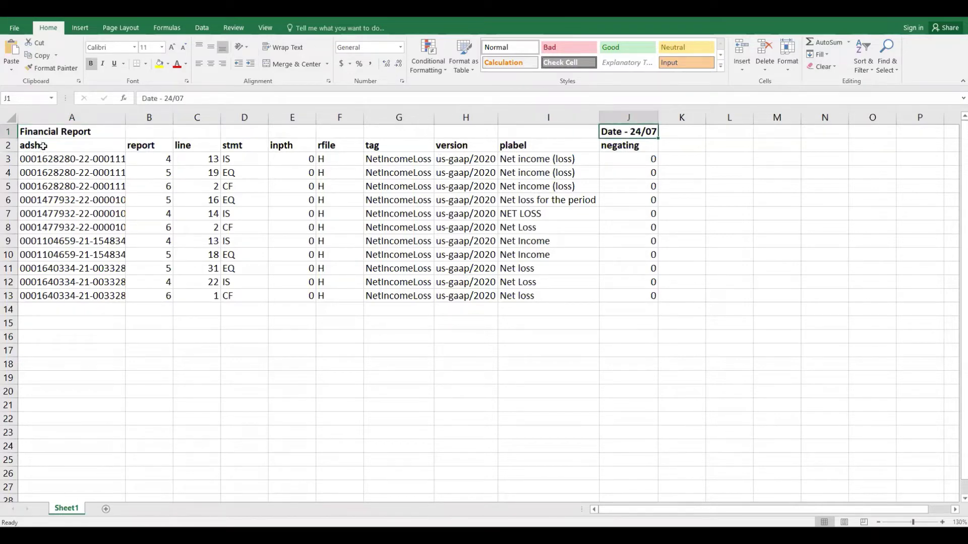
mouse_move(42, 147)
left_mouse_down()
mouse_move(493, 292)
mouse_move(633, 309)
left_mouse_up()
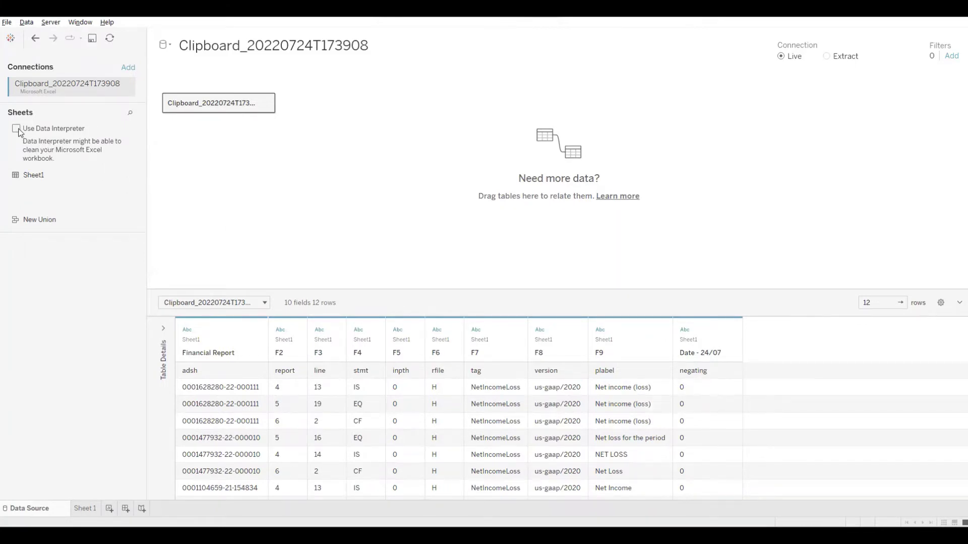
Clean the clipboard source with Data Interpreter and check the resulting fields in Sheet 1.
left_click(17, 129)
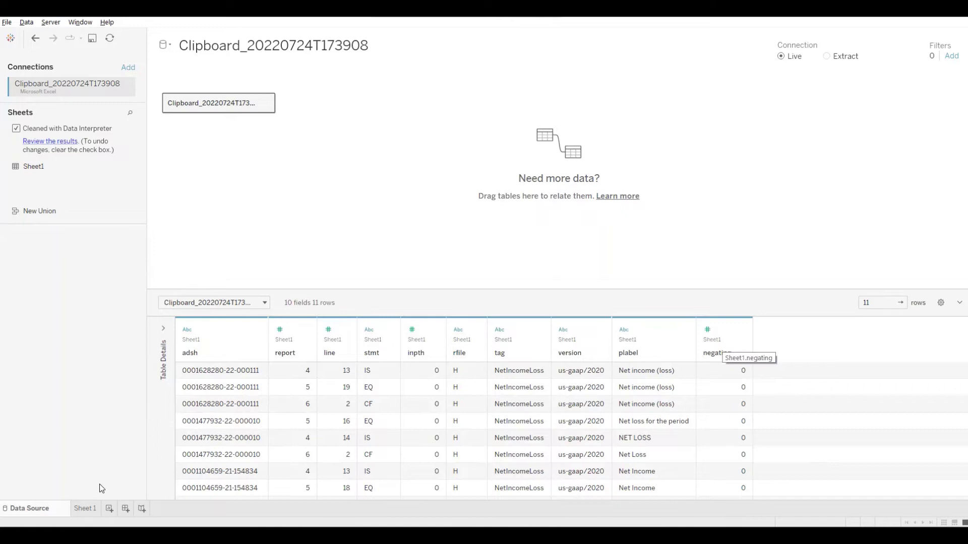
left_click(92, 505)
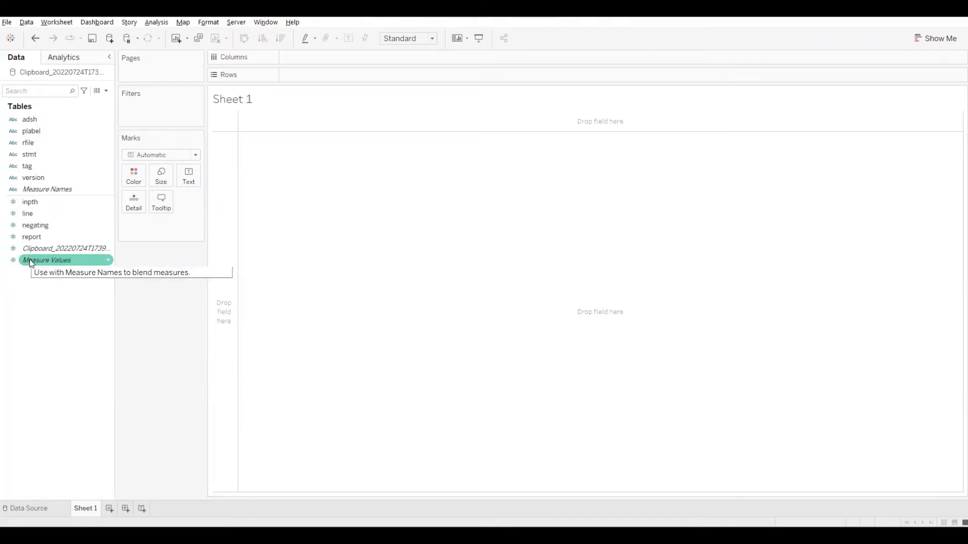
Open the Data Interpreter results workbook in Excel and widen column B to show the swatches.
left_click(34, 510)
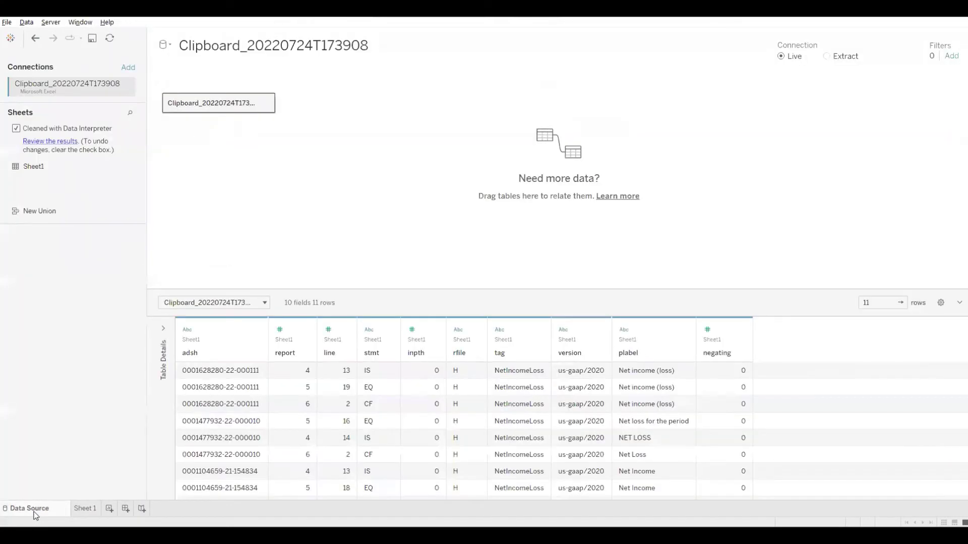
left_click(48, 142)
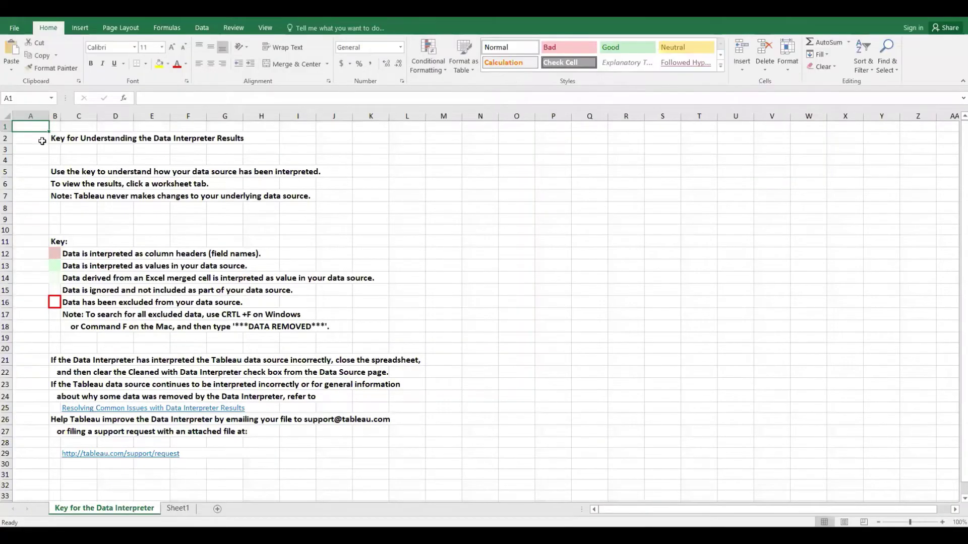
left_click_drag(60, 118, 99, 117)
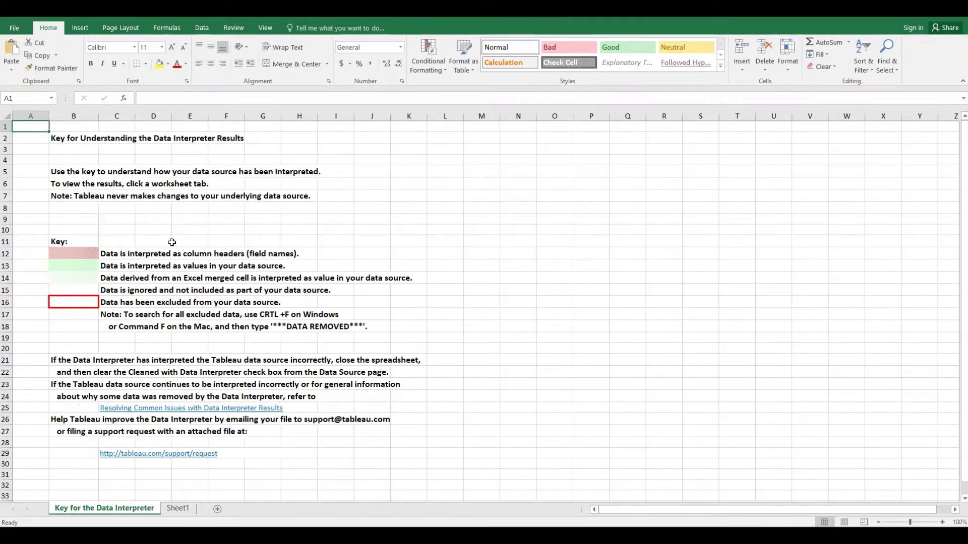
Inspect the key swatches for values, column headers, merged-cell values and ignored data.
left_click(68, 255)
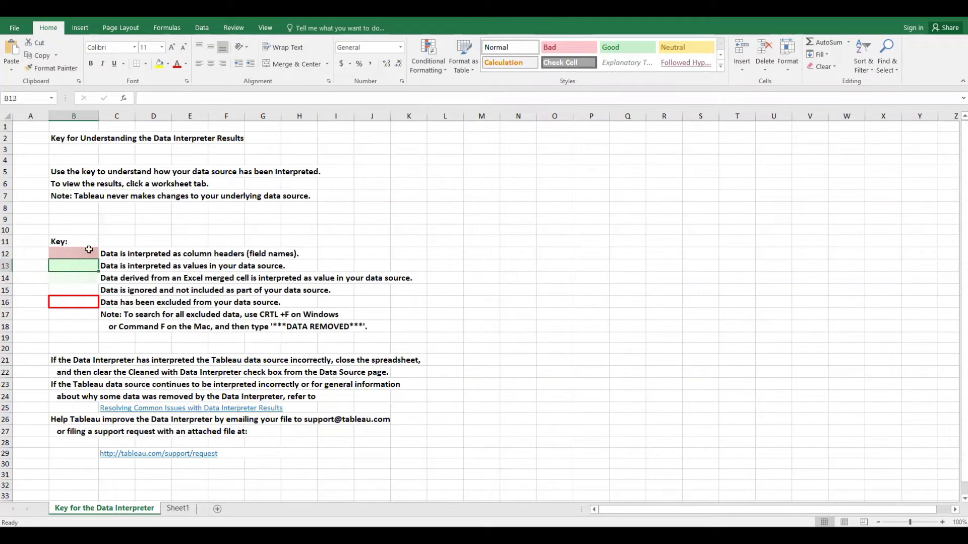
left_click(90, 251)
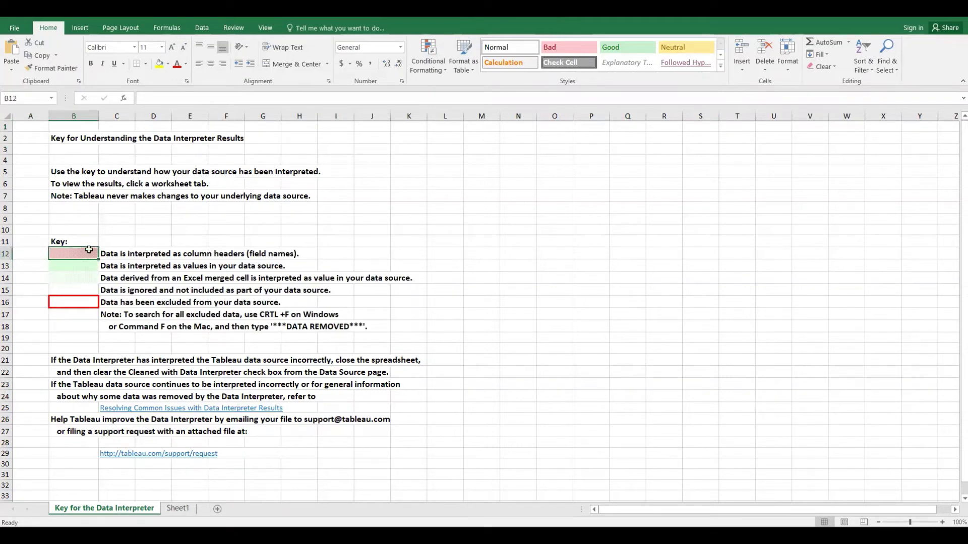
left_click(62, 264)
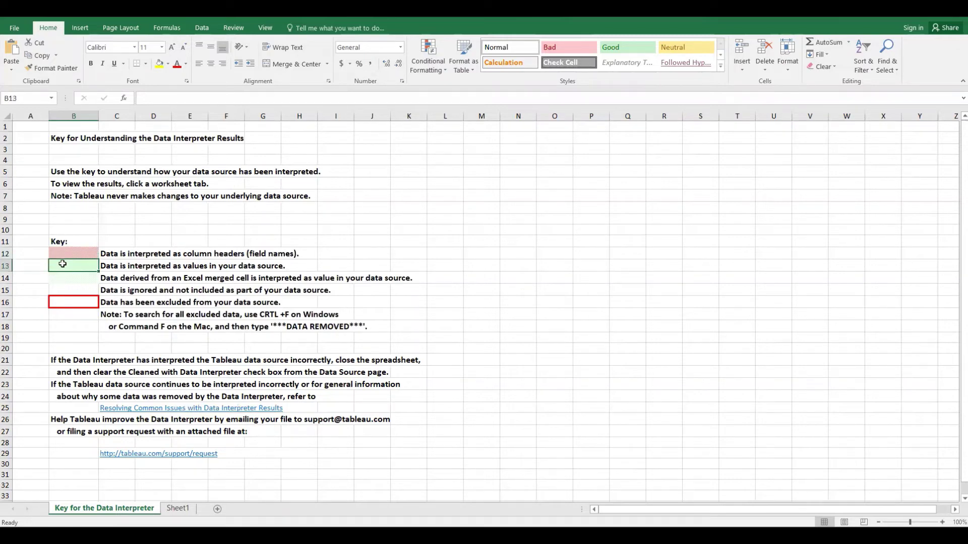
left_click(82, 280)
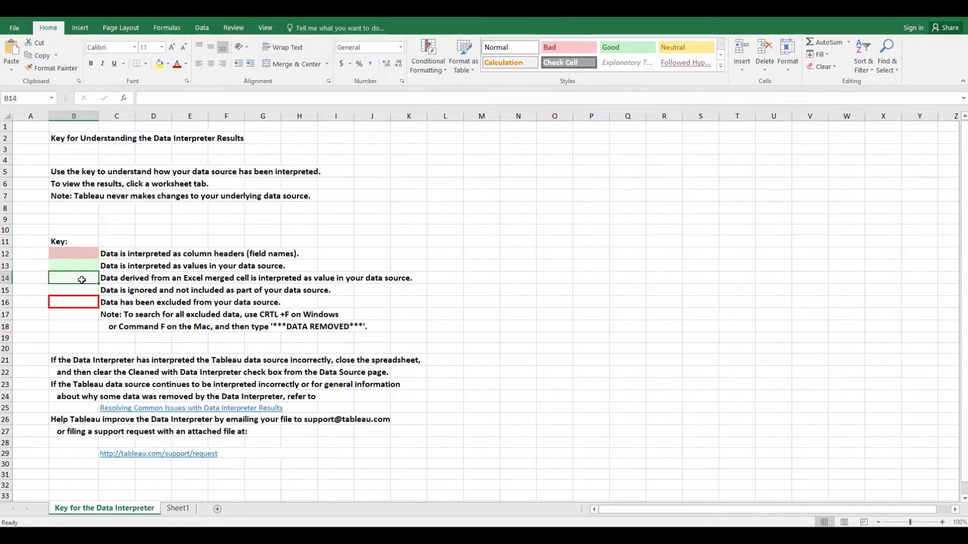
left_click(77, 291)
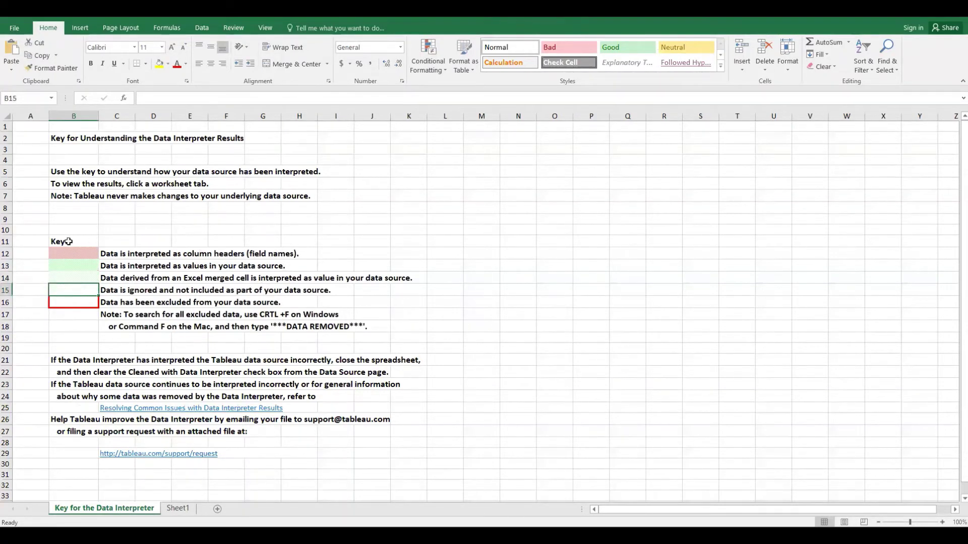
View Sheet1 with row 2 marked pink as headers and rows 3–13 green as data.
left_click(180, 510)
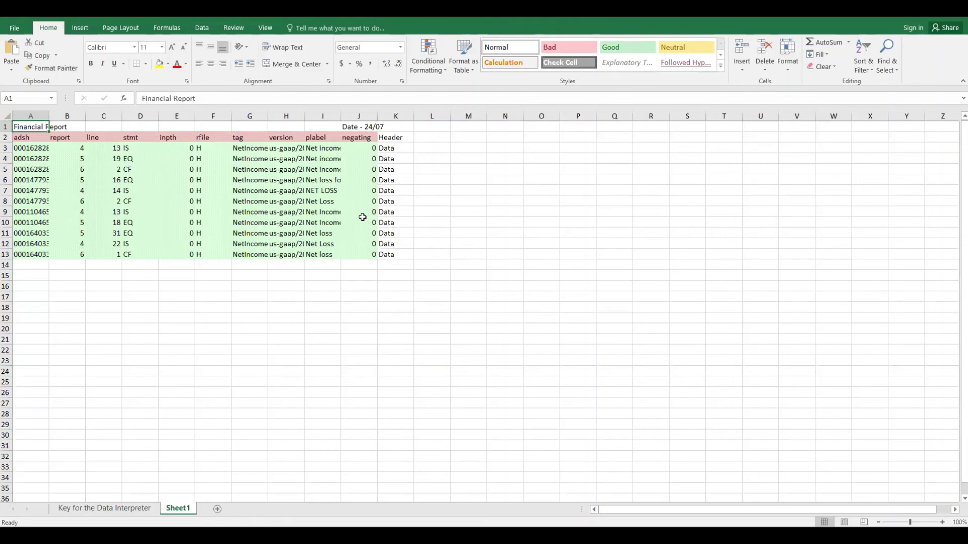
Switch back to Tableau's data source page with Alt+Tab.
key("alt+Tab")
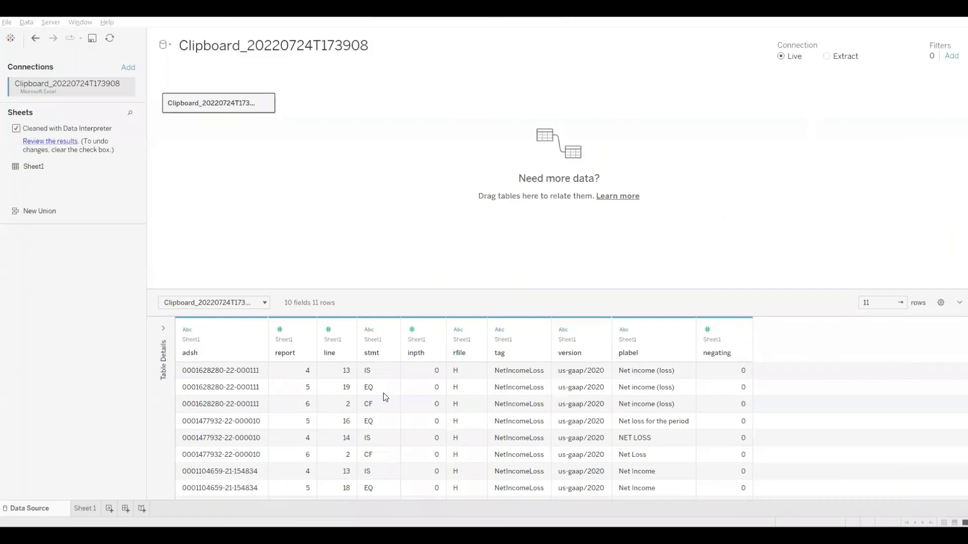